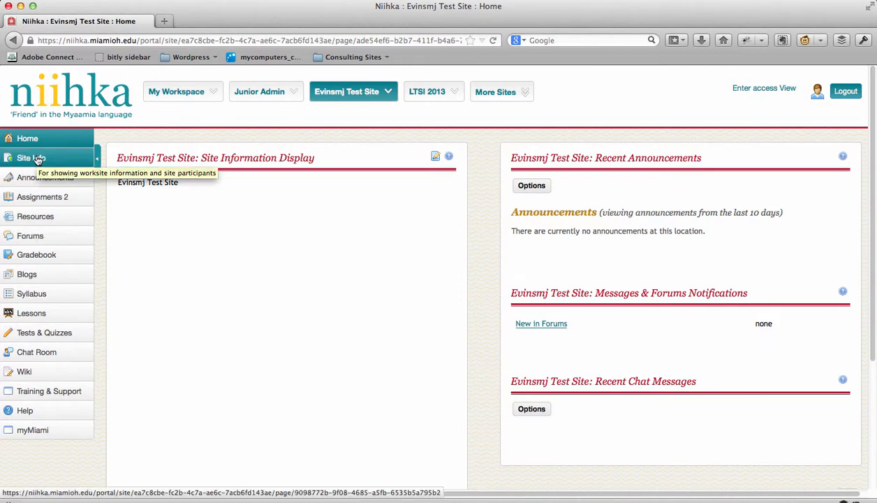
# - Add a text item to the Lessons page reading "Test Lesson 1" with "This is a test..." on the line below
pyautogui.click(79, 314)
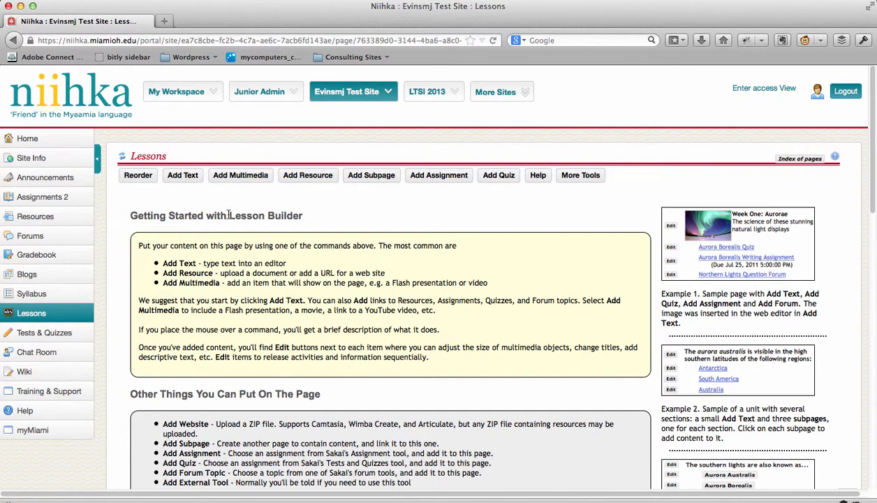
pyautogui.click(182, 176)
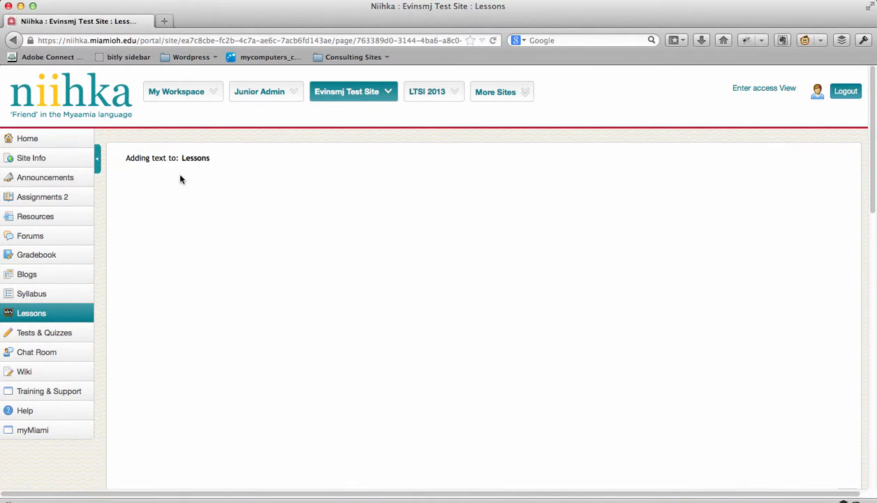
pyautogui.click(196, 253)
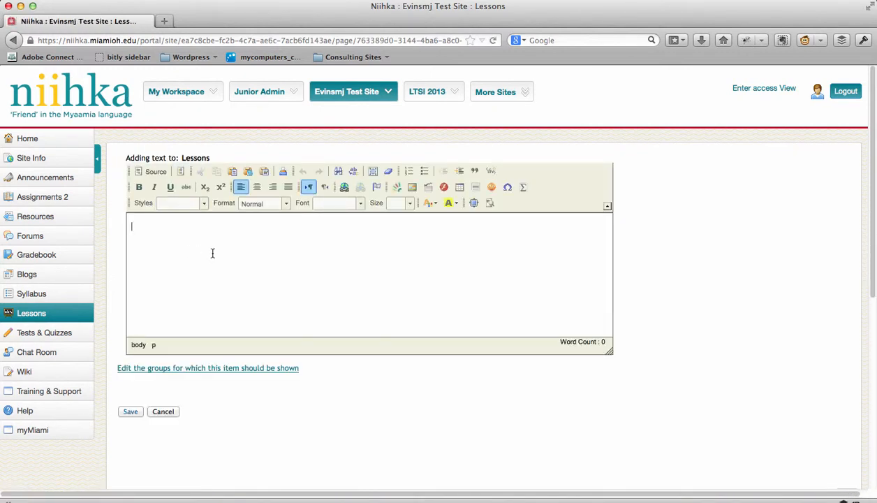
pyautogui.write('Test Lesson 1')
pyautogui.press('Return')
pyautogui.write('This is a test...')
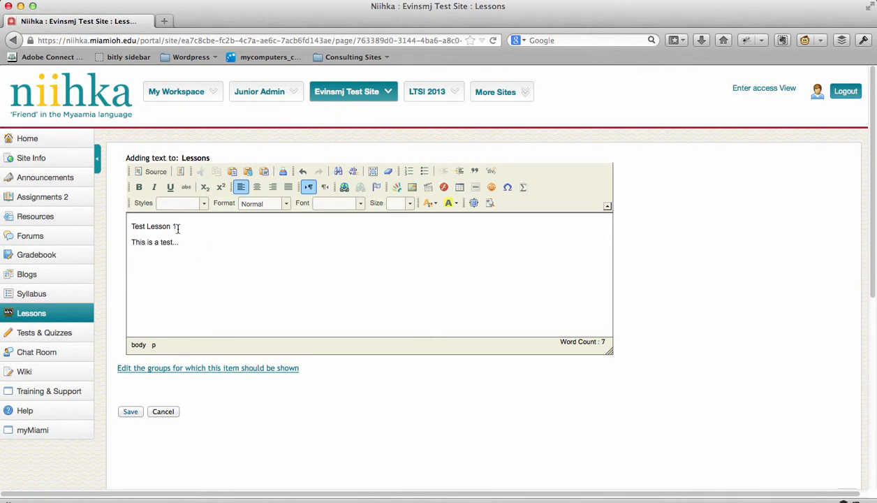
# - Format the "Test Lesson 1" line as Heading 1 and save the text item
pyautogui.moveTo(176, 227); pyautogui.dragTo(125, 228)
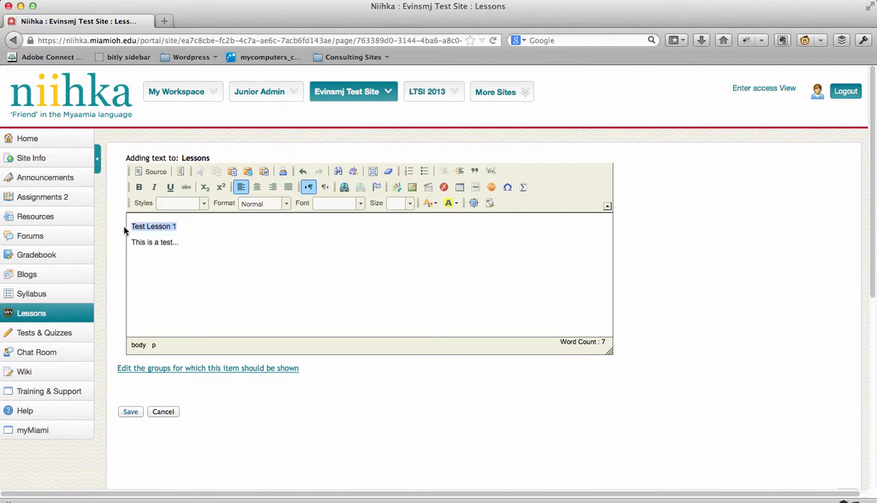
pyautogui.click(205, 205)
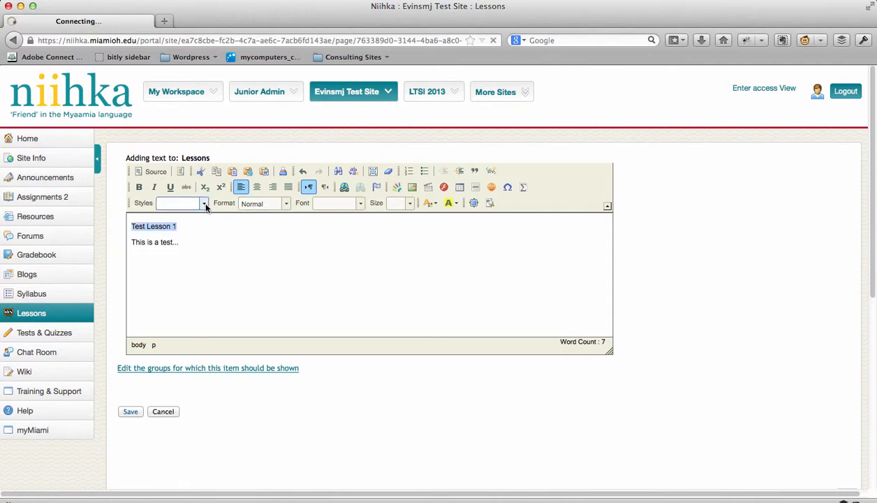
pyautogui.click(285, 204)
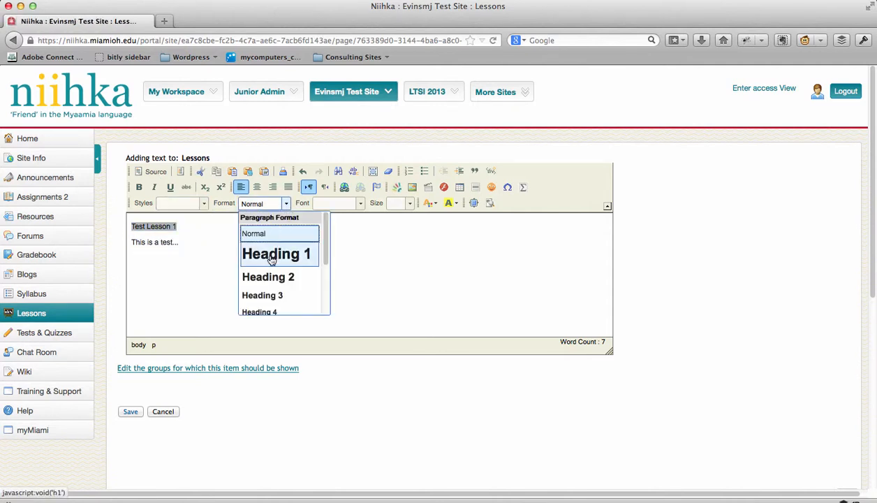
pyautogui.click(273, 255)
pyautogui.click(186, 256)
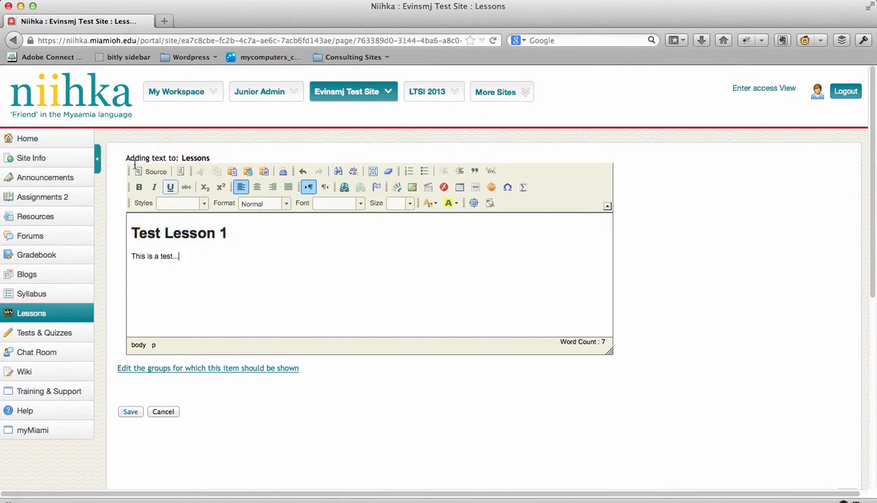
pyautogui.click(130, 412)
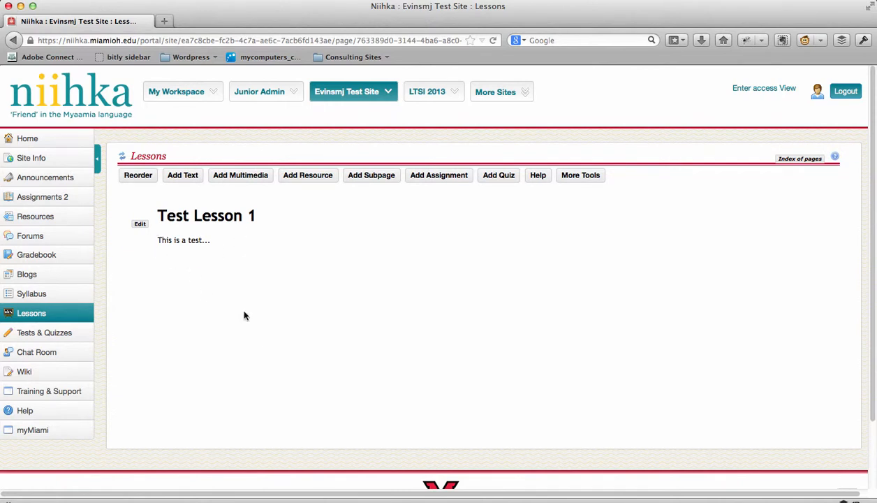
# - Start adding multimedia to the lesson page and open YouTube in a new browser tab
pyautogui.click(243, 175)
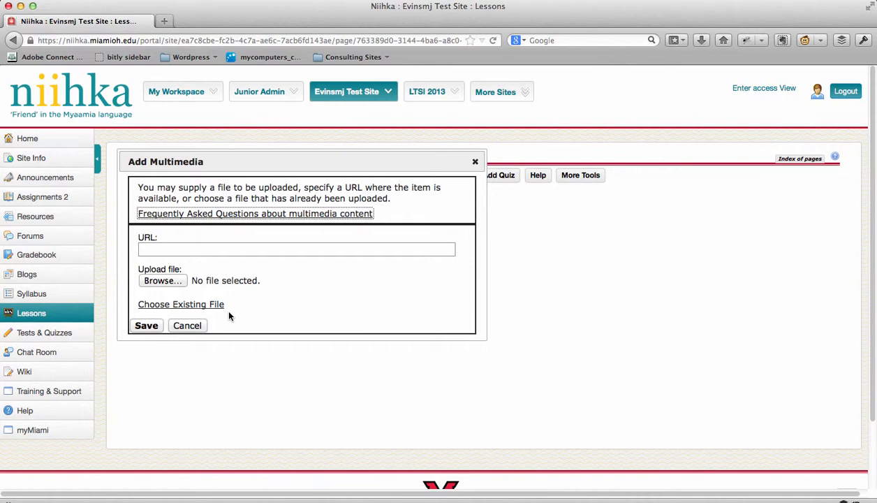
pyautogui.click(163, 22)
pyautogui.write('you')
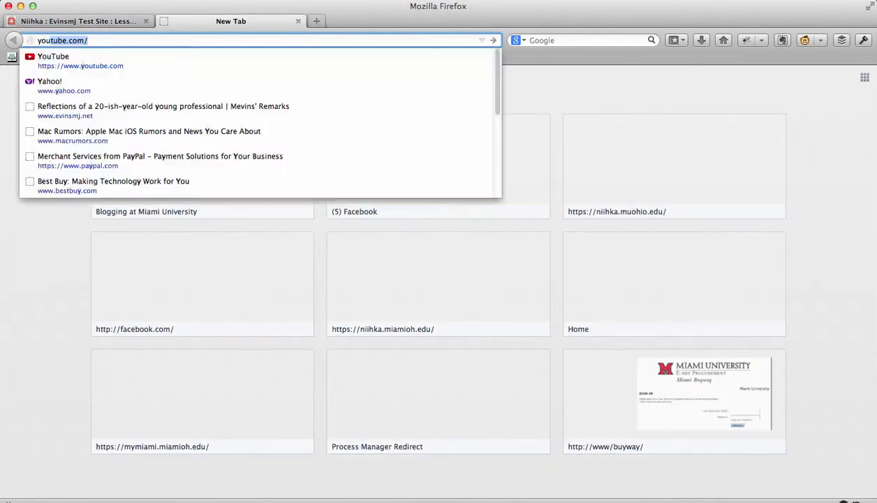
pyautogui.write('tube.')
pyautogui.press('Return')
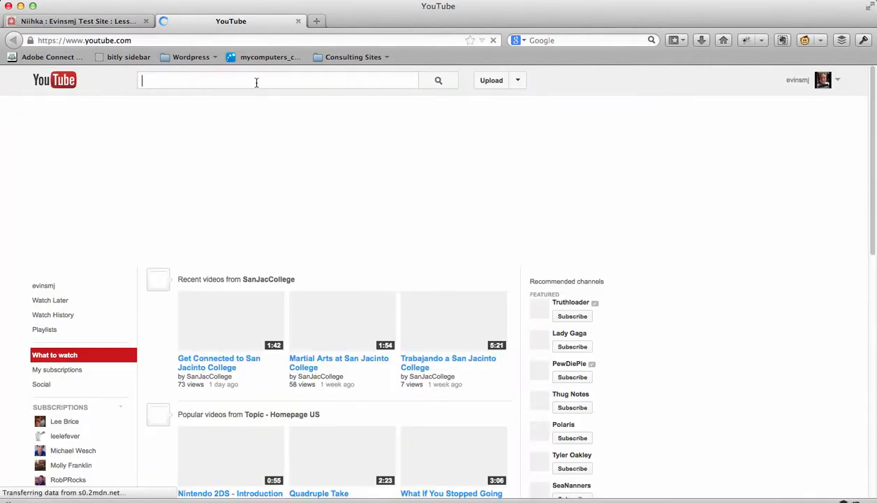
# - Search YouTube for "the machine is using us (final version)" and open the video "The Machine is Us/ing Us (Final Version)"
pyautogui.write('the machine is ')
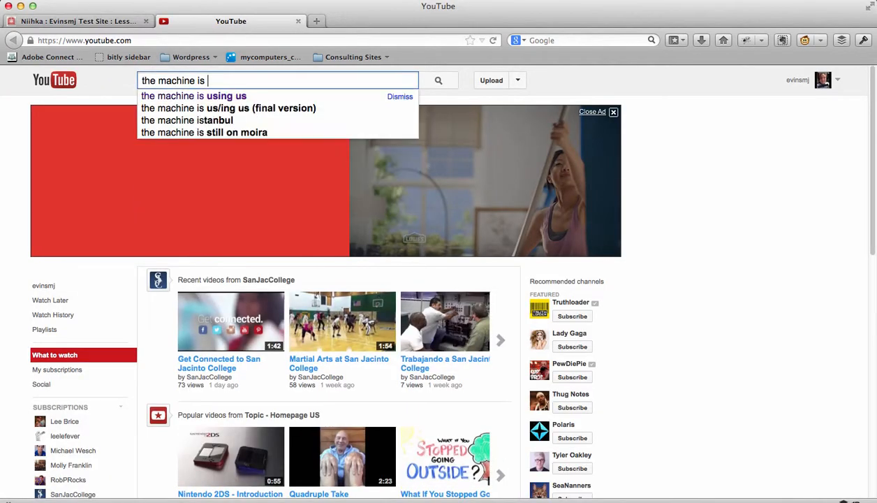
pyautogui.write('using us')
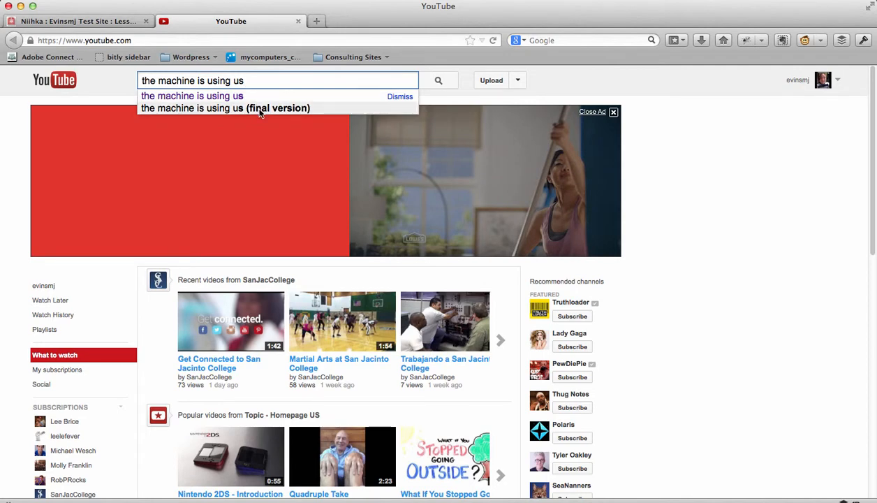
pyautogui.click(259, 110)
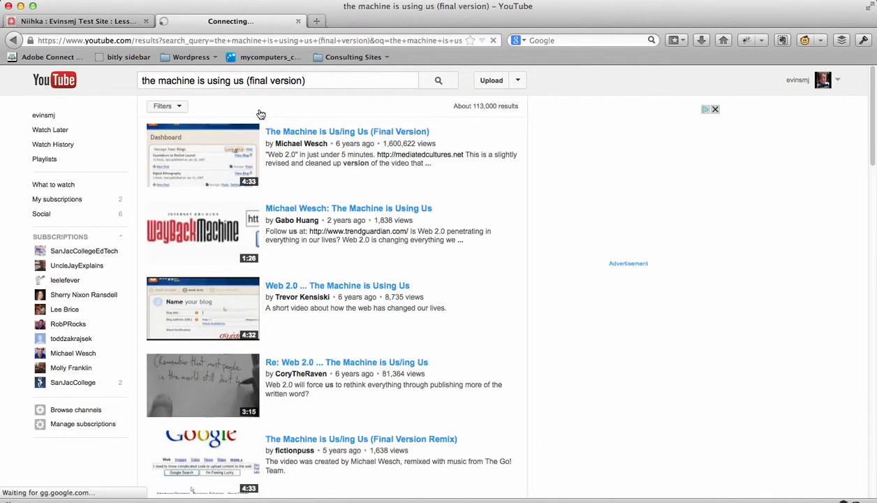
pyautogui.click(314, 131)
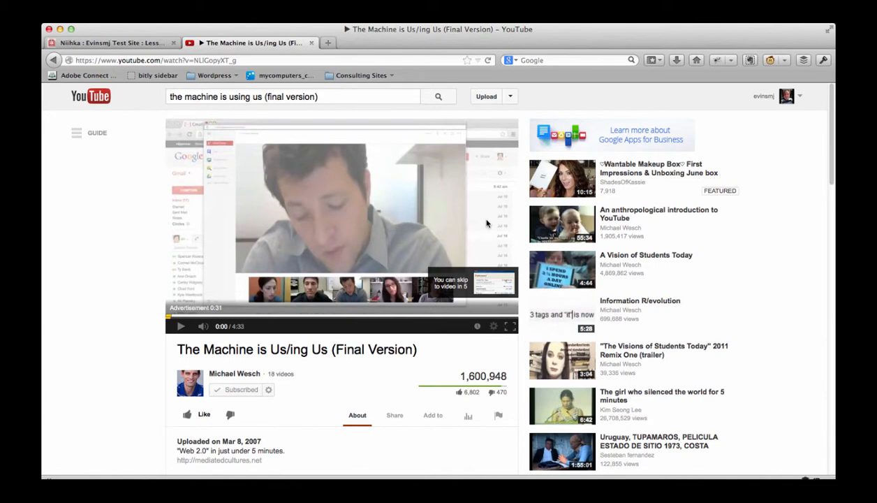
# - Show the video's sharing options and copy its short share link
pyautogui.scroll(-3, 162, 279)
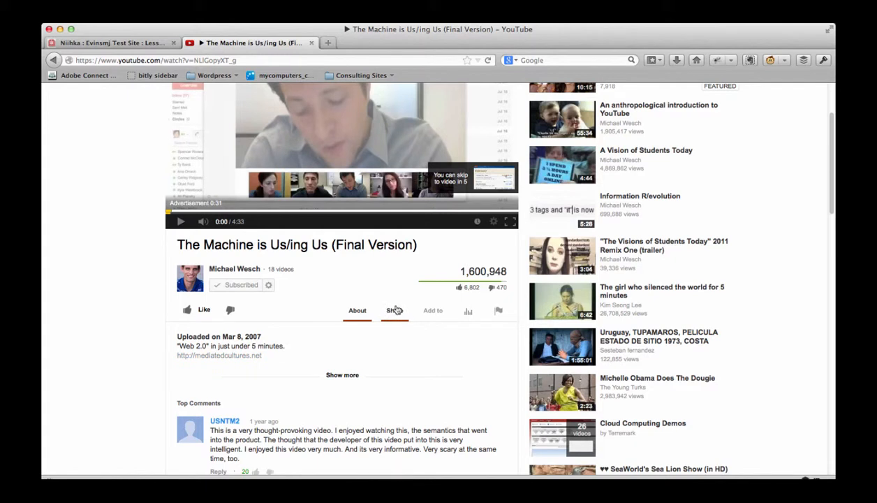
pyautogui.click(393, 314)
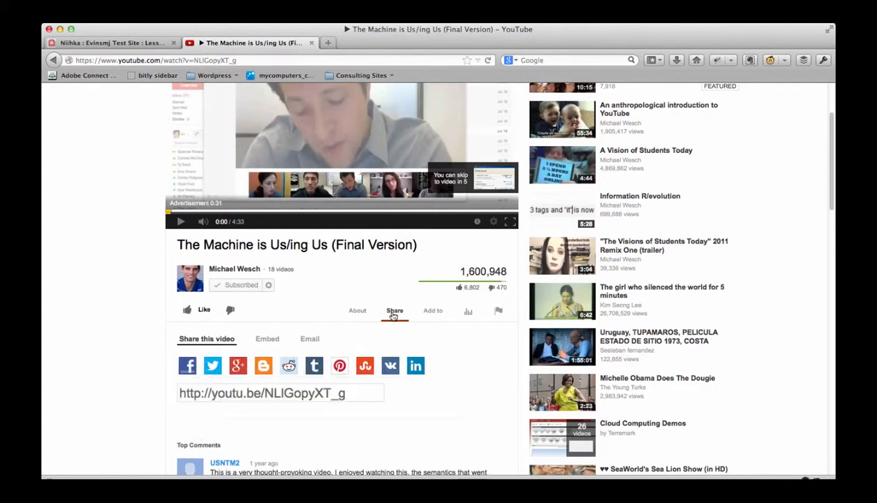
pyautogui.moveTo(361, 394); pyautogui.dragTo(173, 394)
pyautogui.press('super+c')
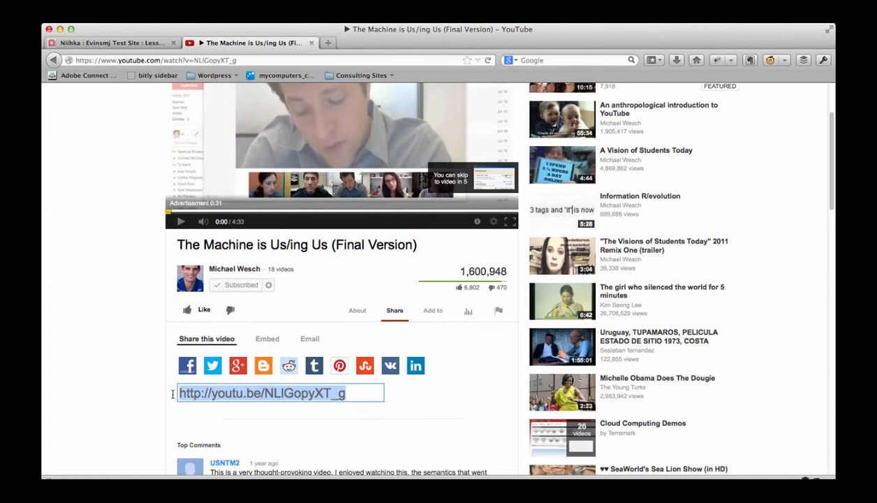
# - Return to the Niihka Lessons page and delete the existing YouTube item below the text
pyautogui.click(156, 45)
pyautogui.click(167, 342)
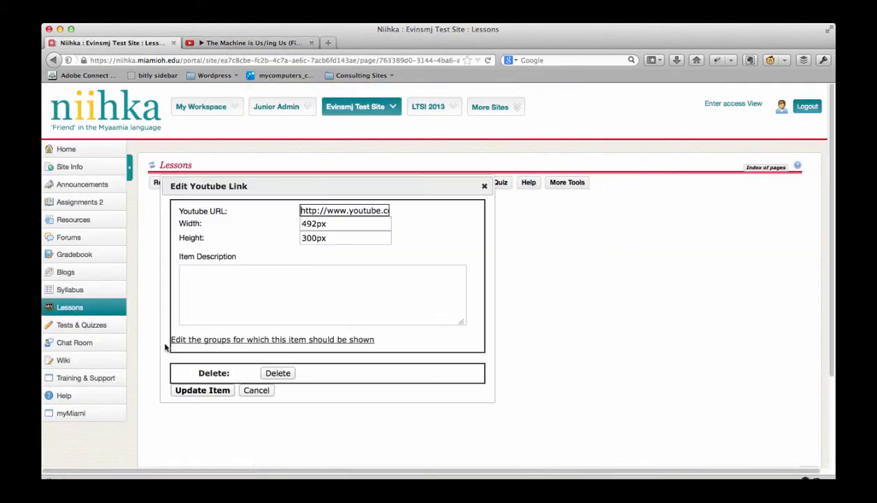
pyautogui.click(271, 372)
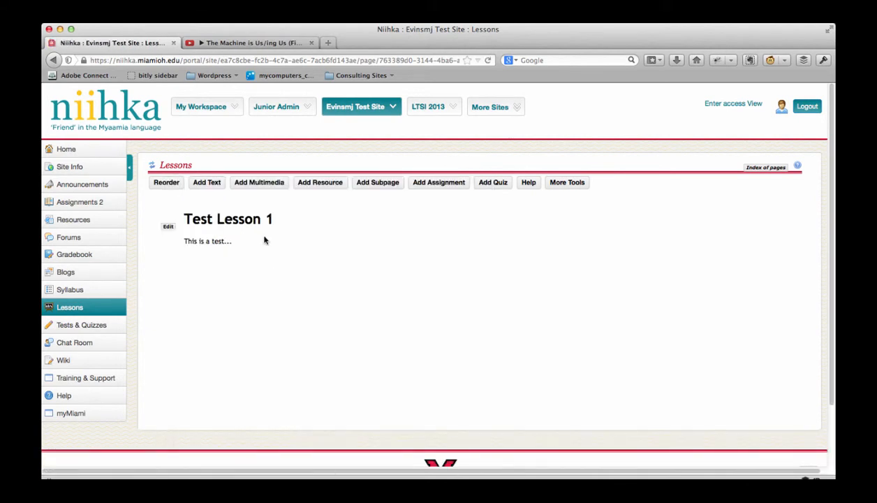
pyautogui.click(259, 182)
pyautogui.click(266, 249)
pyautogui.press('super+v')
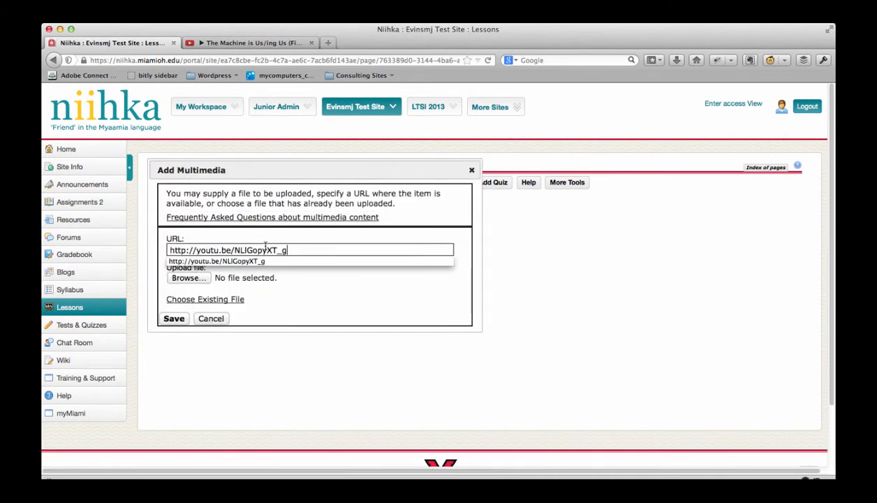
pyautogui.click(173, 319)
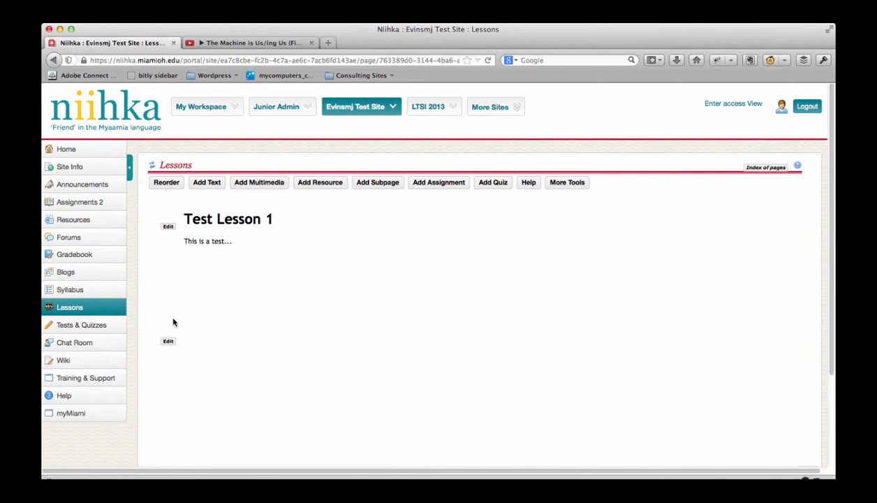
pyautogui.click(69, 60)
pyautogui.click(241, 151)
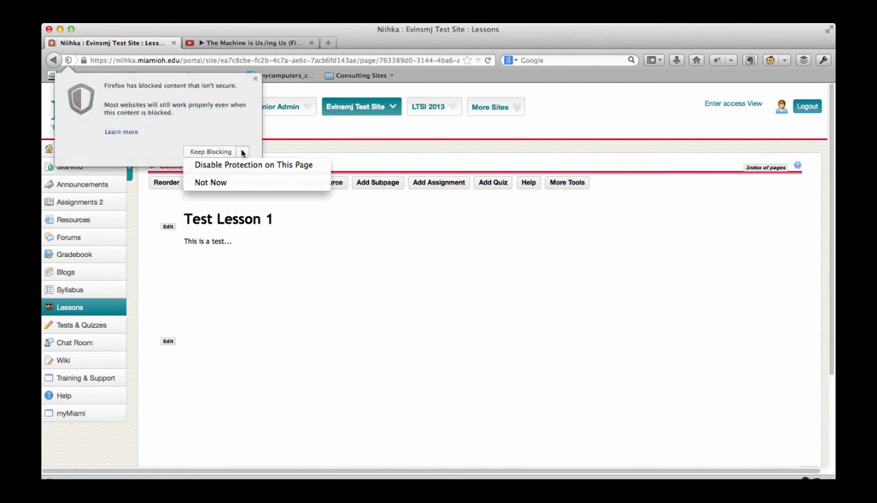
pyautogui.click(226, 183)
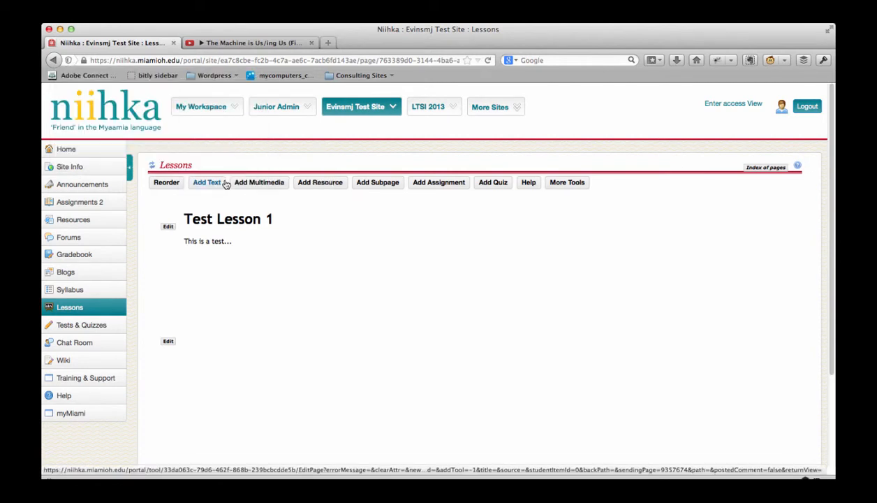
# - Disable the browser's insecure-content protection on this page so the embedded video can load
pyautogui.click(69, 60)
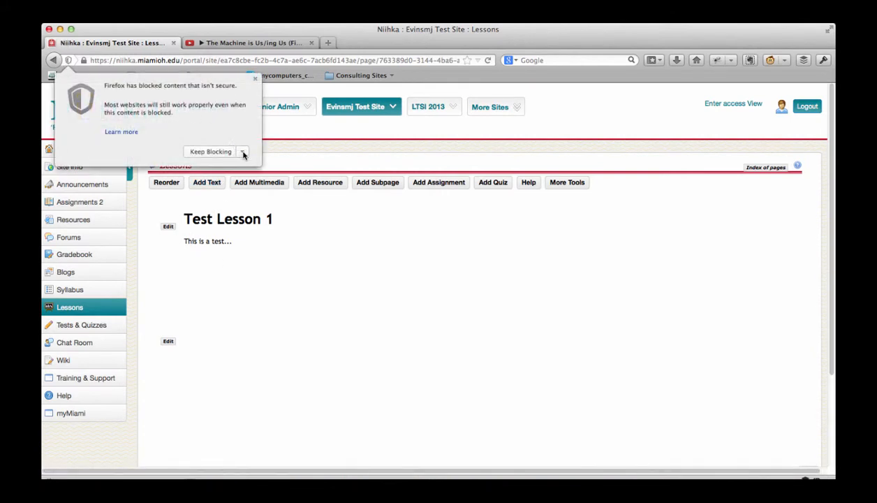
pyautogui.click(242, 151)
pyautogui.click(245, 163)
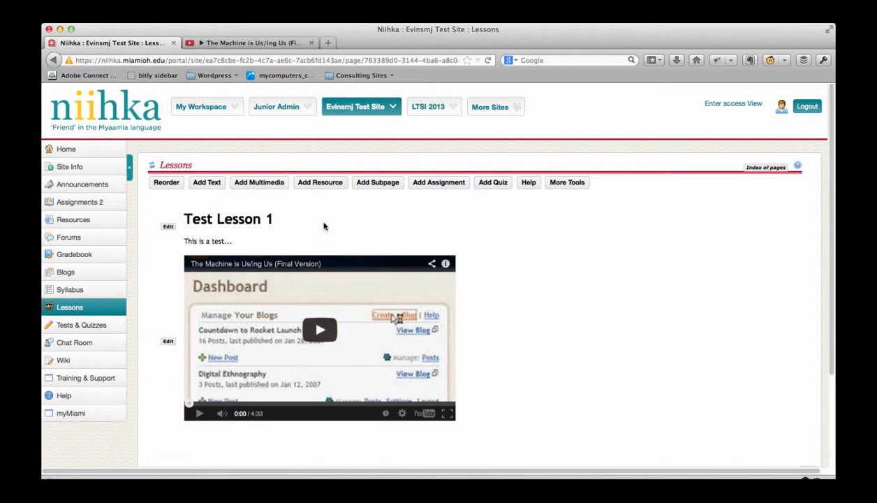
# - Review the options for adding a resource to the lesson page and close the dialog without adding one
pyautogui.click(315, 182)
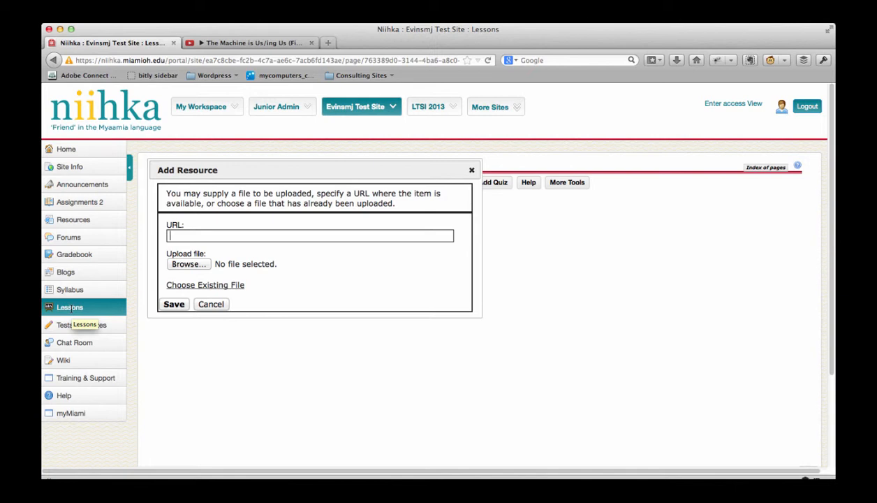
pyautogui.click(212, 306)
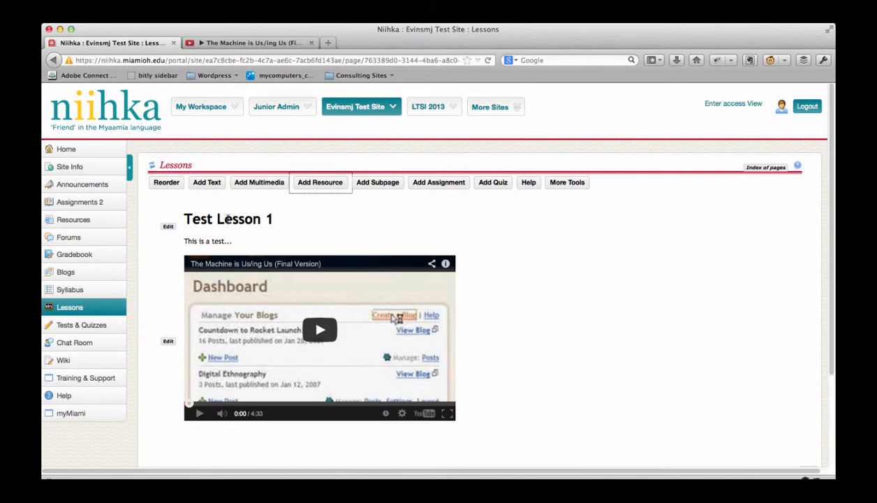
# - Delete both the "Test Lesson 1" text item and the embedded YouTube video from the Lessons page
pyautogui.click(168, 227)
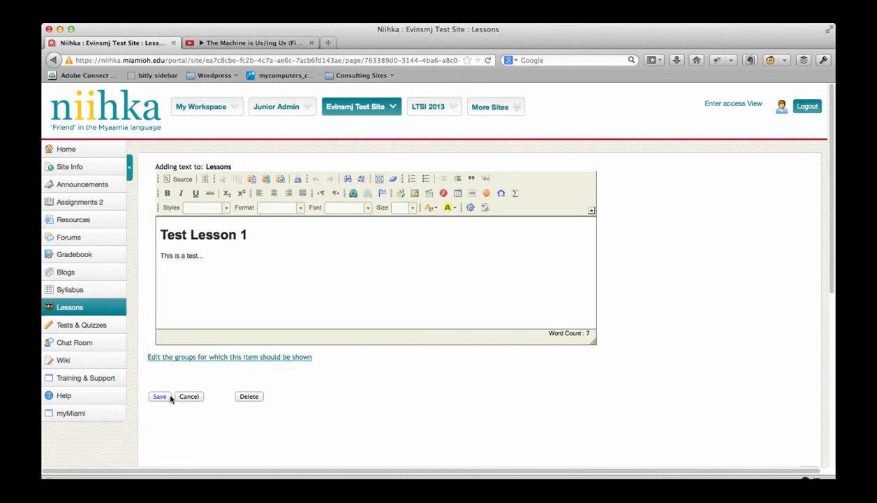
pyautogui.click(246, 396)
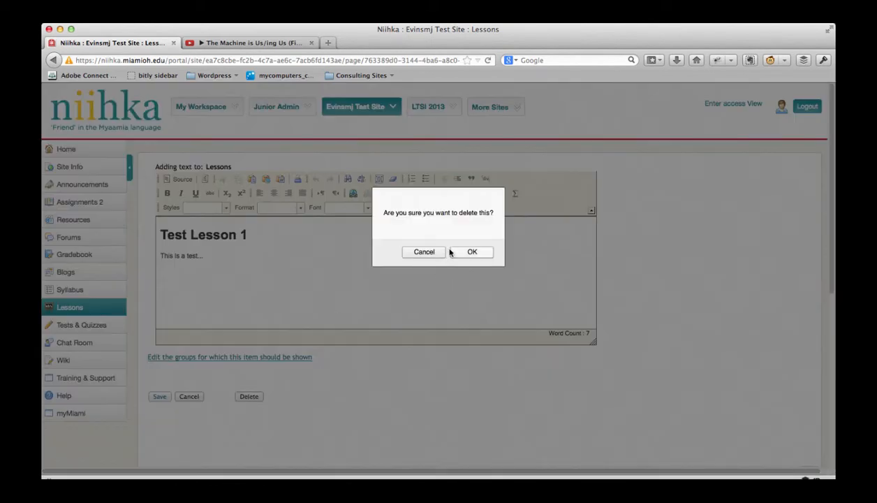
pyautogui.click(474, 253)
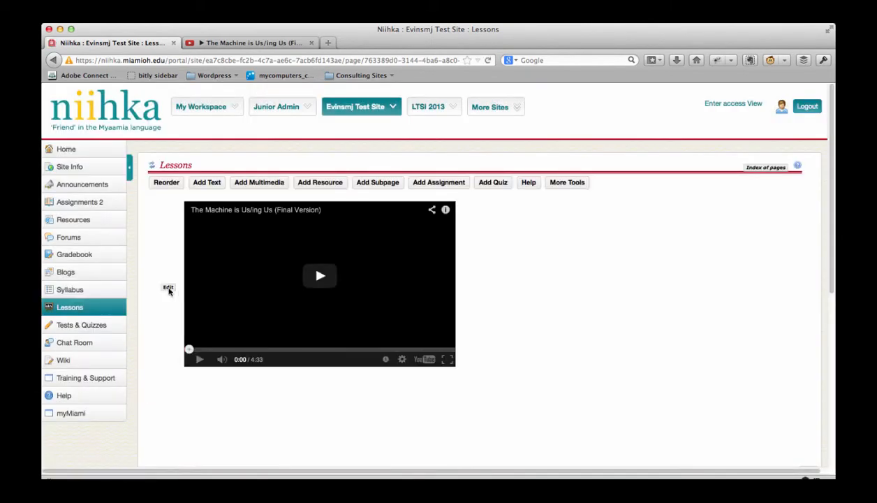
pyautogui.click(167, 287)
pyautogui.click(278, 356)
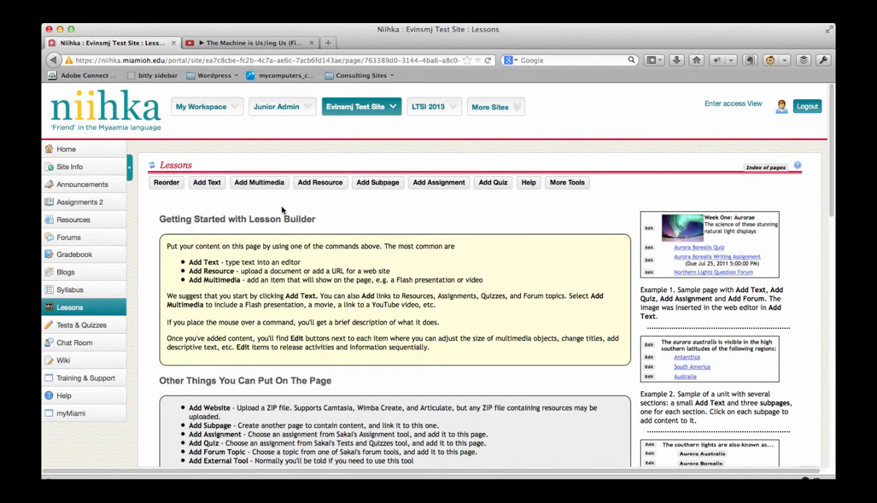
# - Create a subpage titled "Lesson 1" and reopen it through its link on the main Lessons page
pyautogui.click(377, 183)
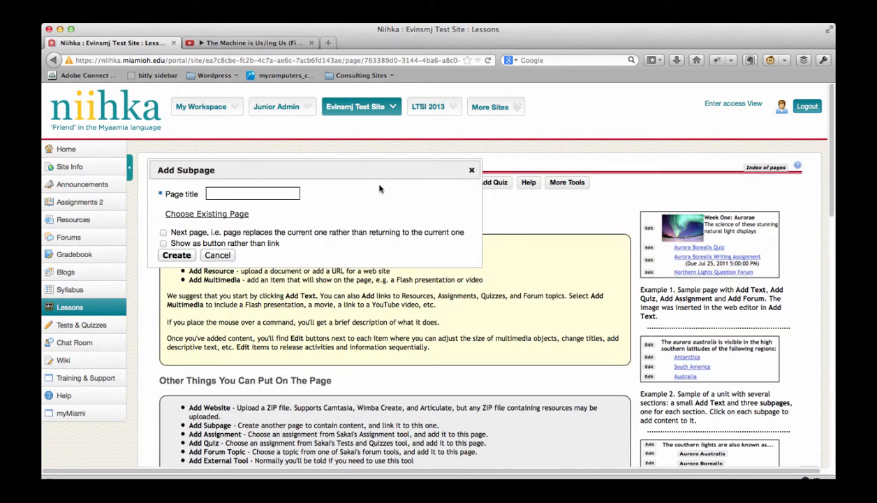
pyautogui.click(235, 192)
pyautogui.write('Lesson 1')
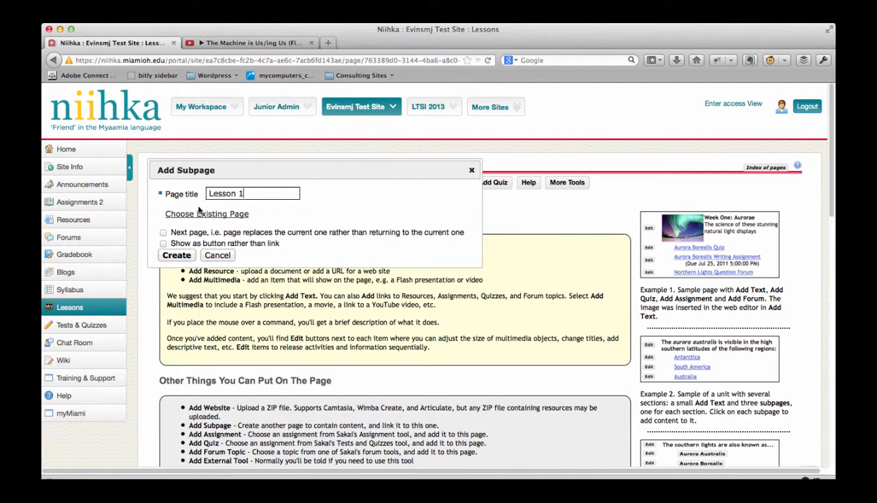
pyautogui.click(178, 256)
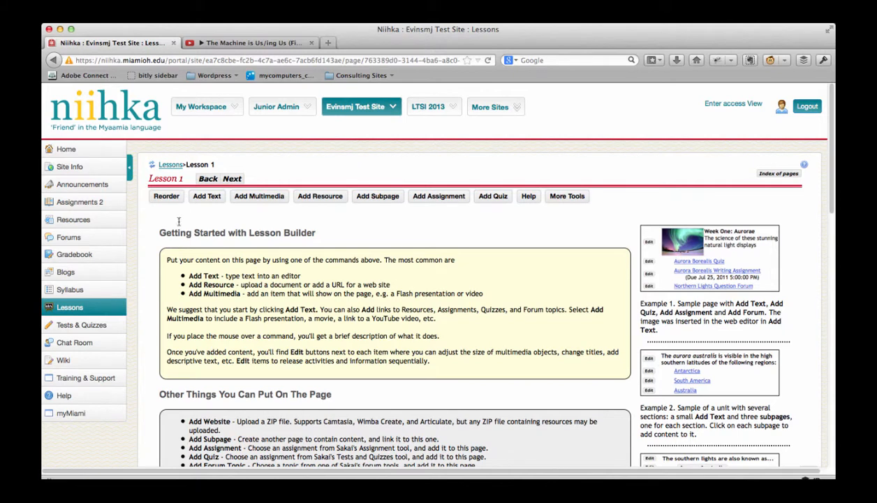
pyautogui.click(155, 165)
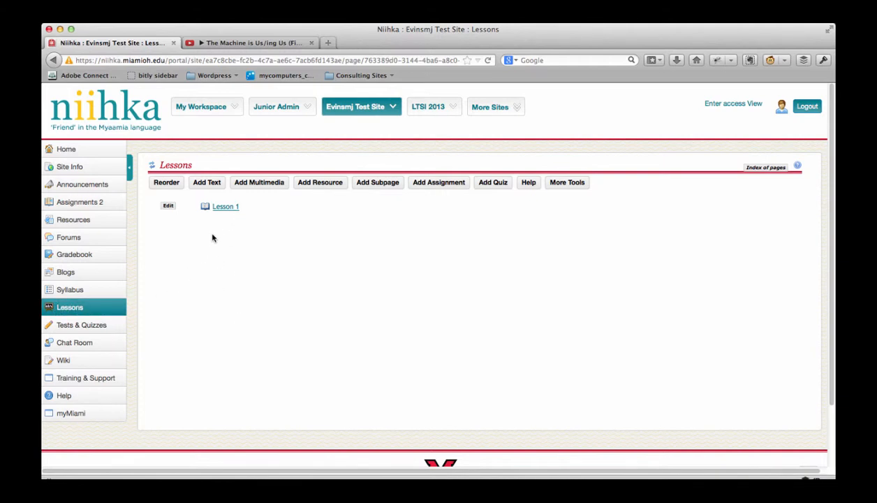
pyautogui.click(230, 211)
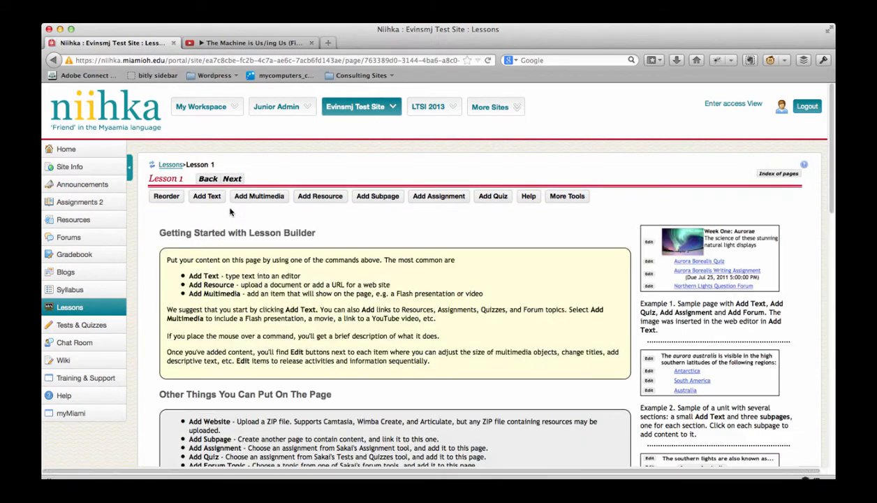